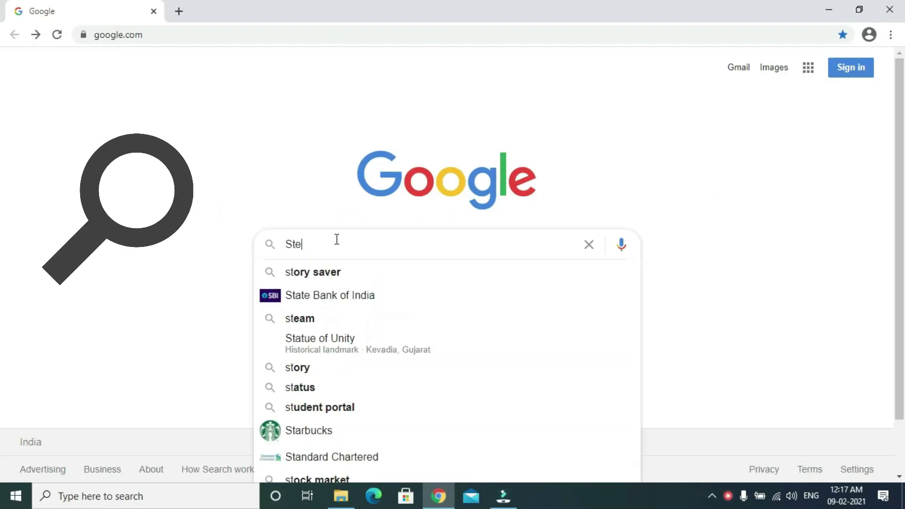
# Search 'Steve jobs filetype:ppt' and scroll through the PowerPoint-only results.
pyautogui.write('ve jobs fi')
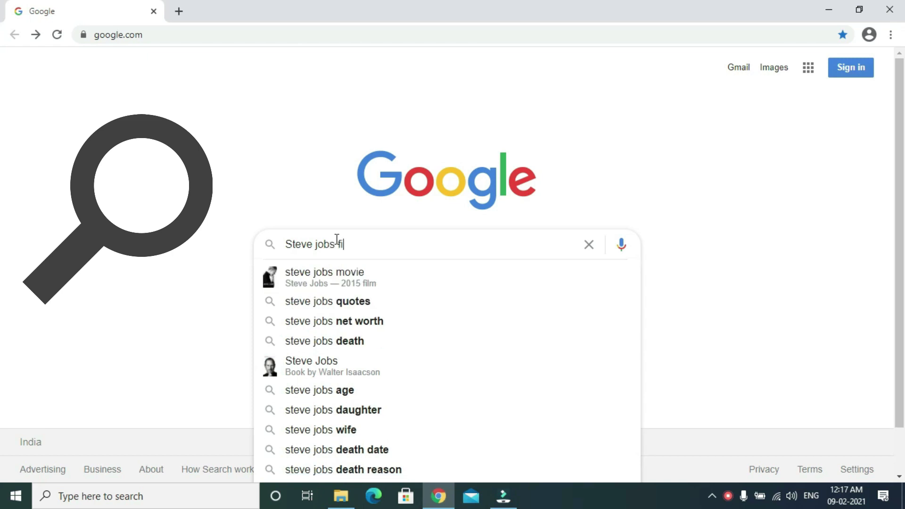
pyautogui.write('letype:pdf')
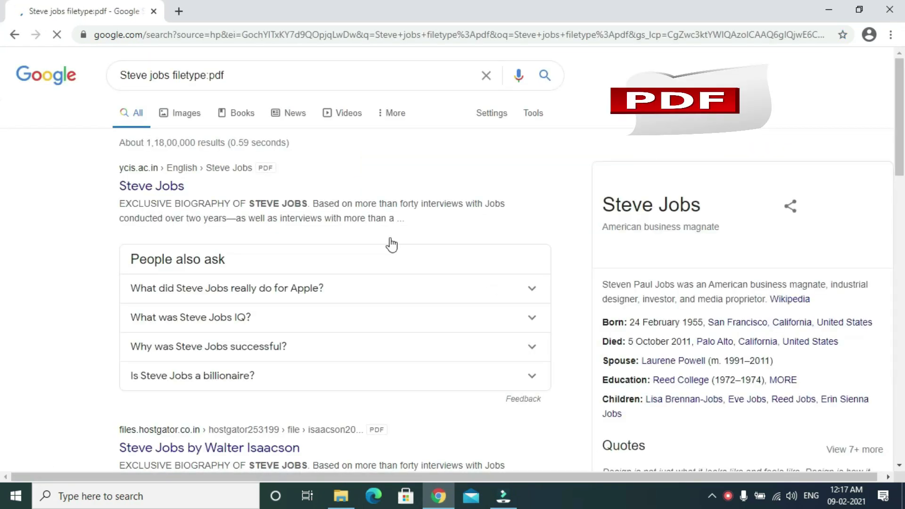
pyautogui.scroll(-1, 216, 185)
pyautogui.scroll(-1, 215, 189)
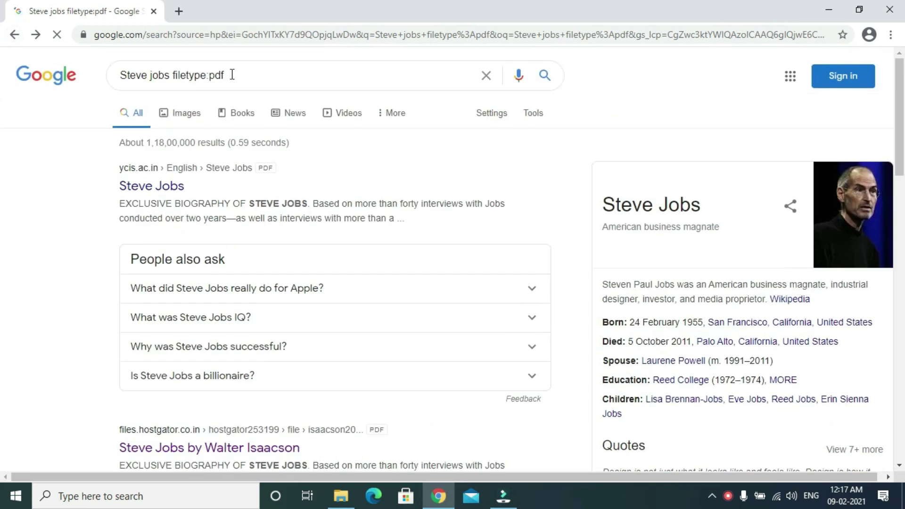
pyautogui.scroll(-3, 197, 191)
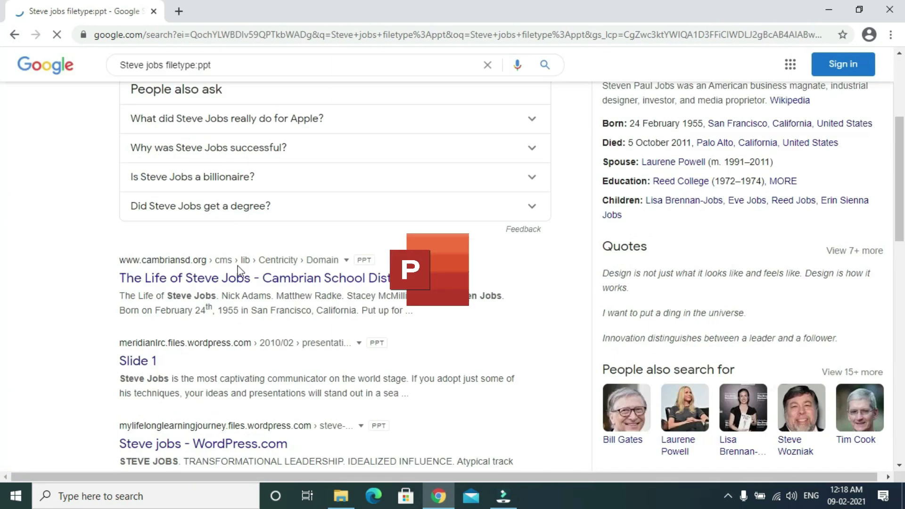
pyautogui.scroll(2, 197, 191)
# Download a Steve Jobs PowerPoint presentation from the results.
pyautogui.click(198, 129)
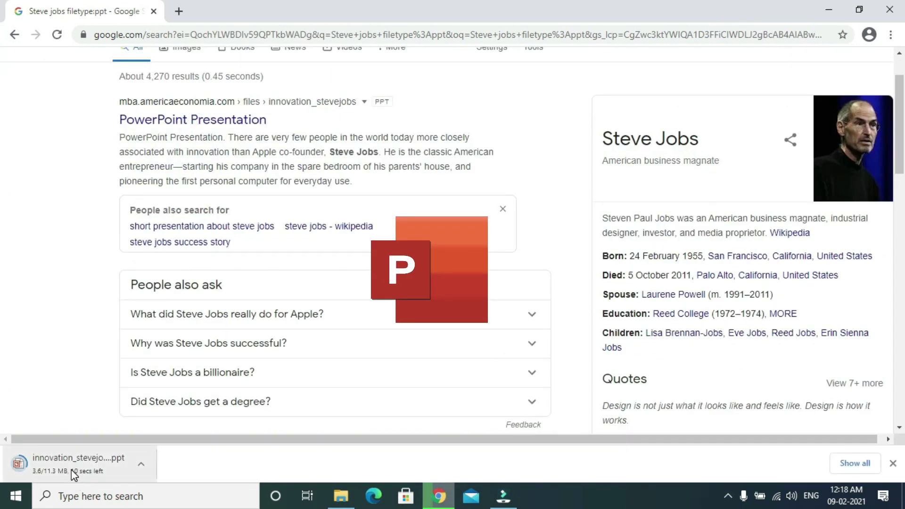
pyautogui.scroll(-4, 251, 278)
pyautogui.scroll(-1, 251, 278)
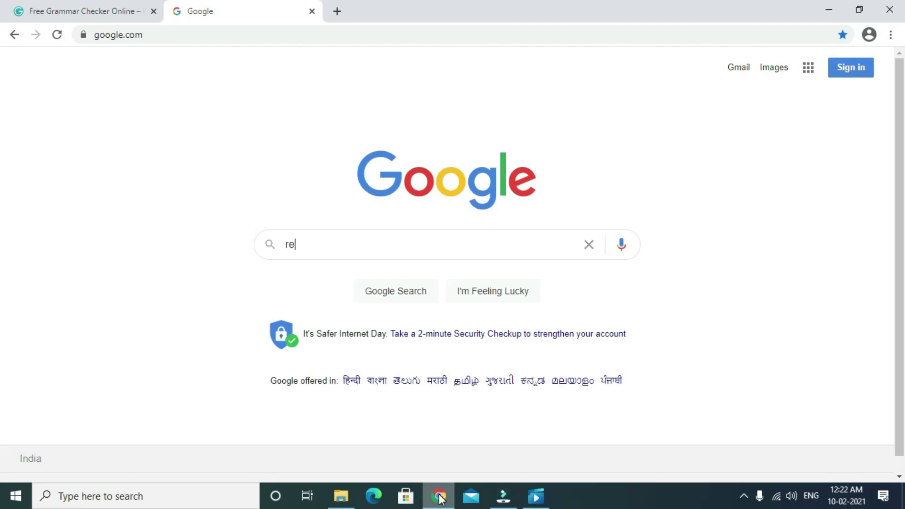
# Enter 'related:' plus the start of a site name in the search box.
pyautogui.write('lated')
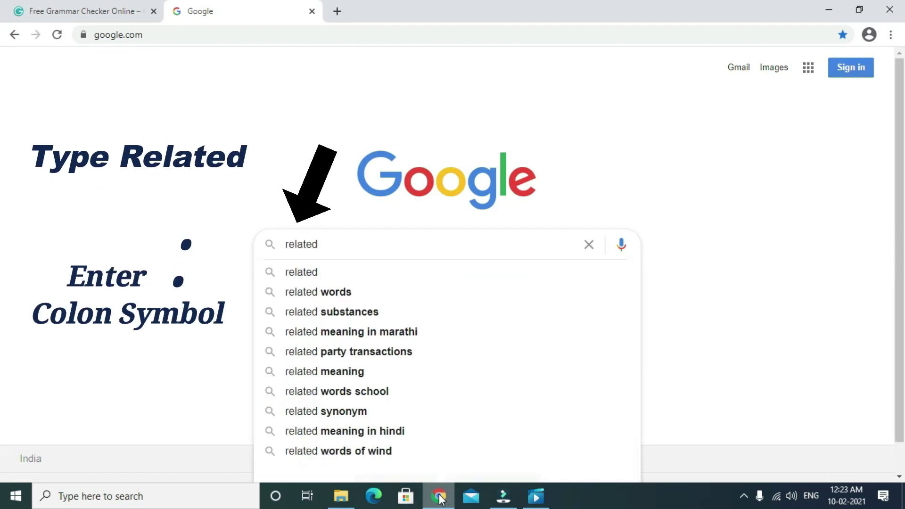
pyautogui.write(':g')
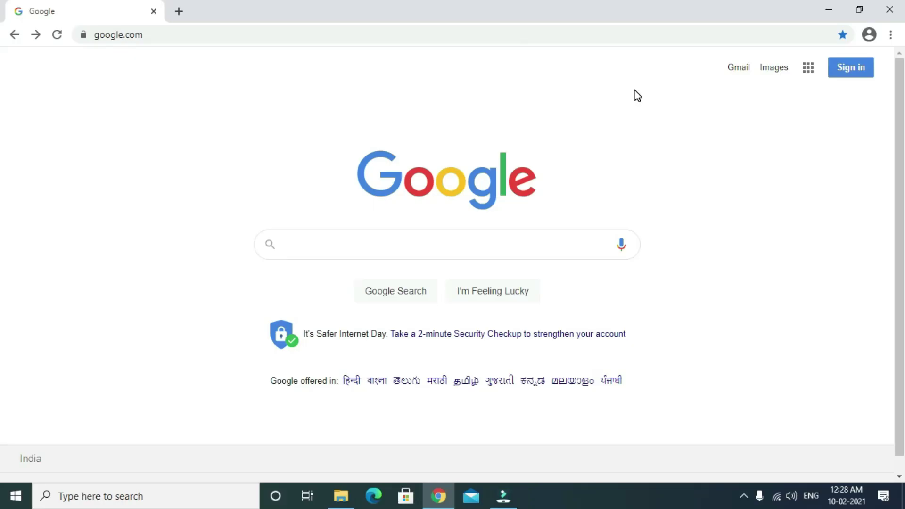
# Search 'Virat Kohli + Vegan diet' and scroll through the matching results.
pyautogui.write('Virat Kohli ')
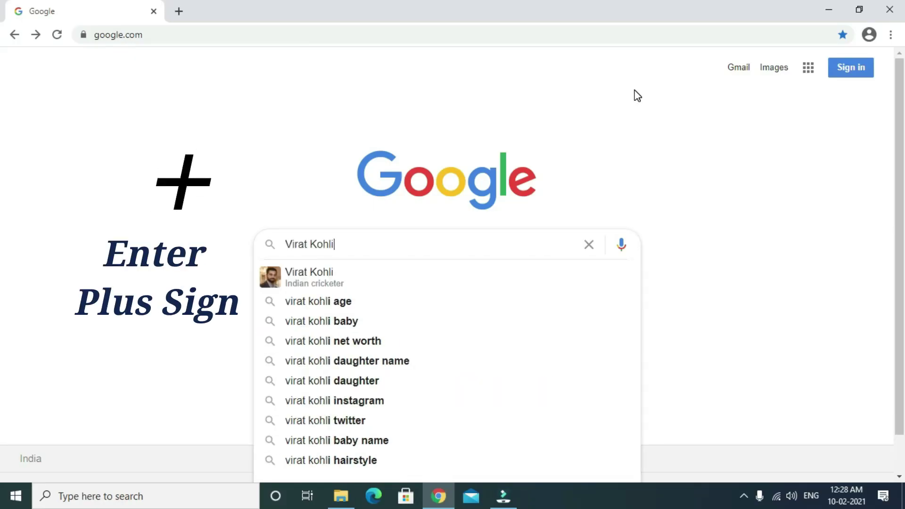
pyautogui.write('+')
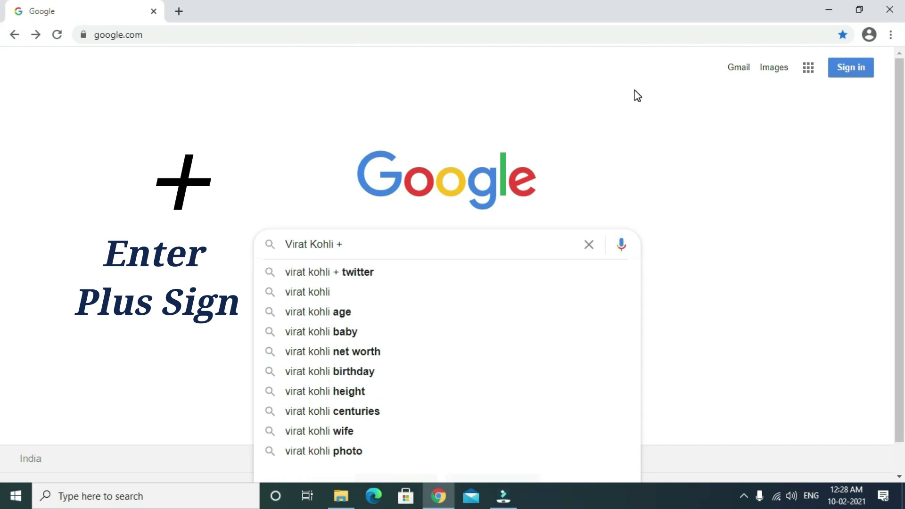
pyautogui.write(' Vegan ')
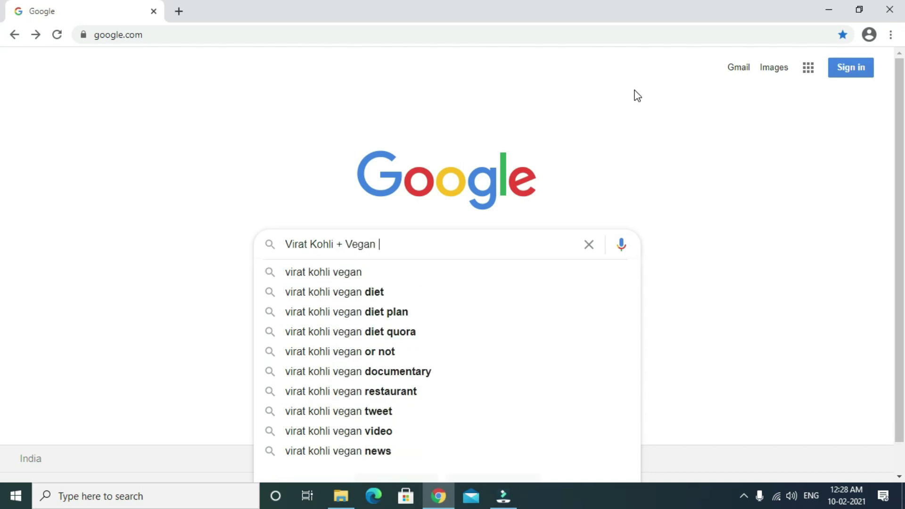
pyautogui.write('diet')
pyautogui.press('Return')
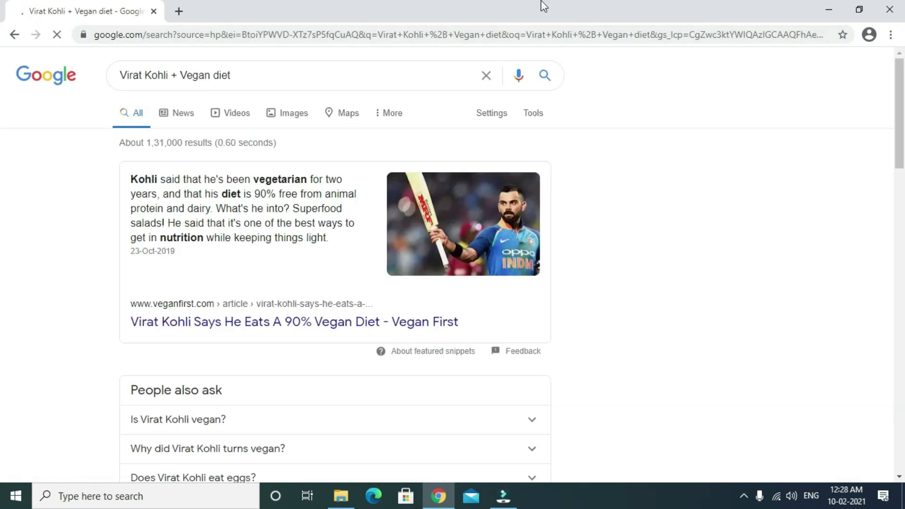
pyautogui.scroll(-3, 267, 276)
pyautogui.scroll(-3, 204, 319)
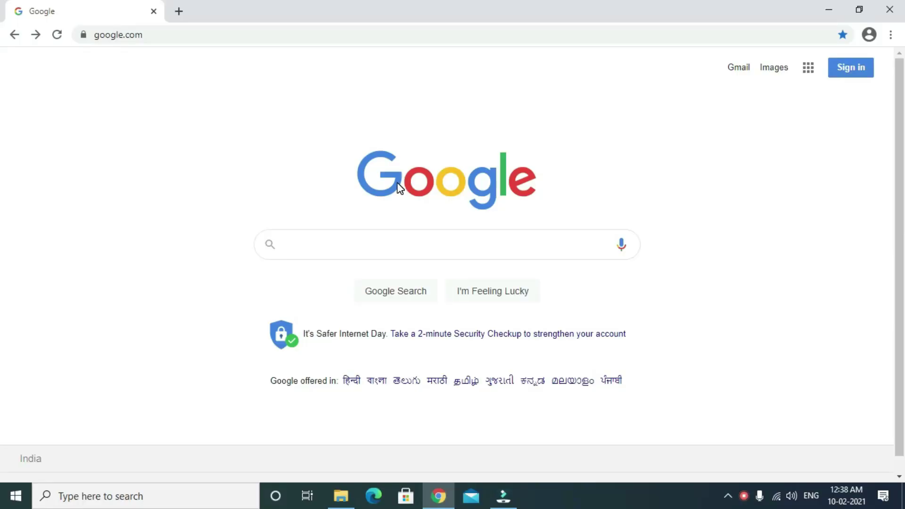
# Search 'Virat Kohli -vegan' and browse the results without vegan content.
pyautogui.write('Virat ')
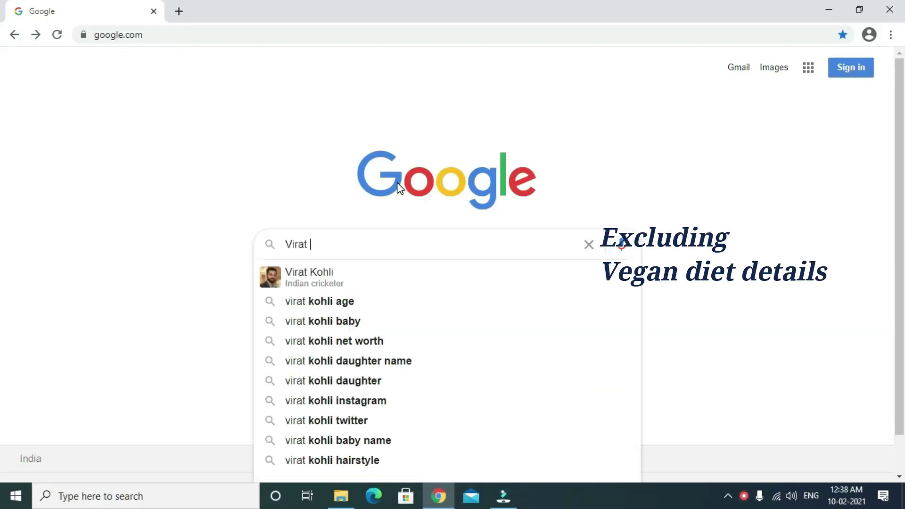
pyautogui.write('Kohli')
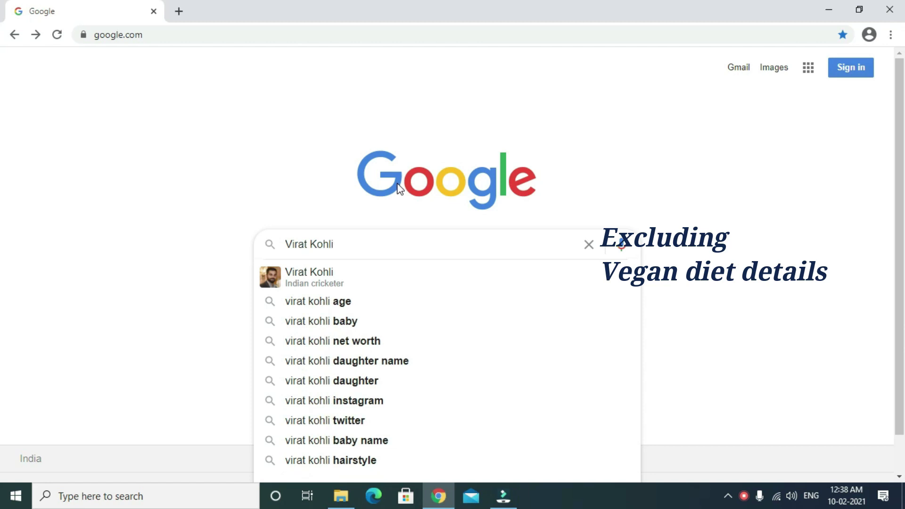
pyautogui.write(' -ve')
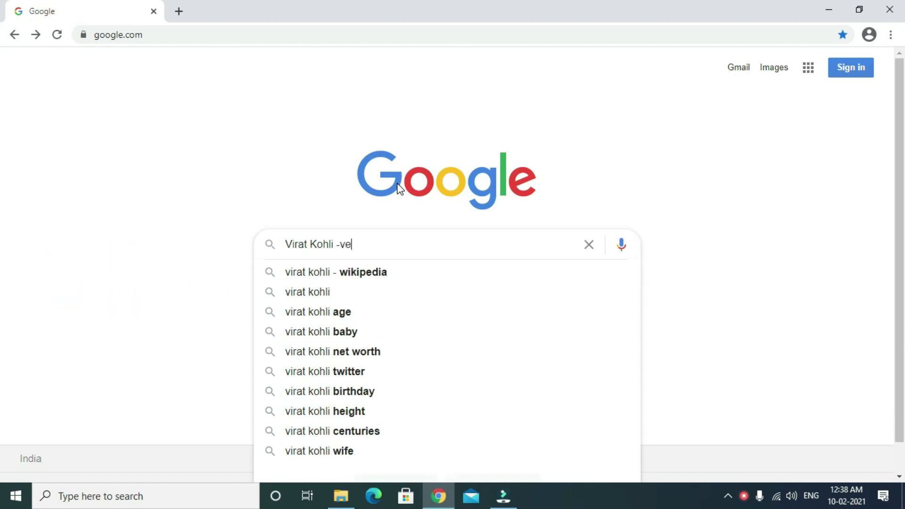
pyautogui.write('gan')
pyautogui.press('Return')
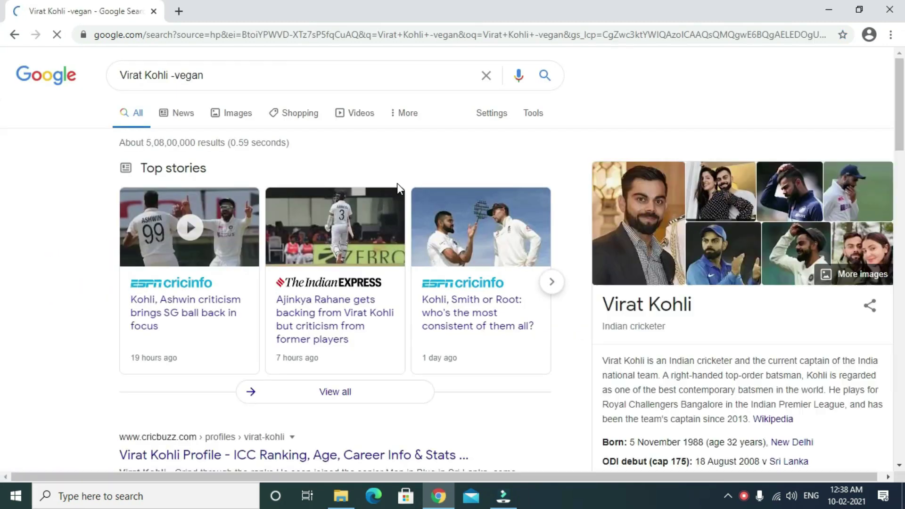
pyautogui.scroll(-3, 354, 322)
pyautogui.scroll(-3, 353, 321)
pyautogui.scroll(4, 354, 321)
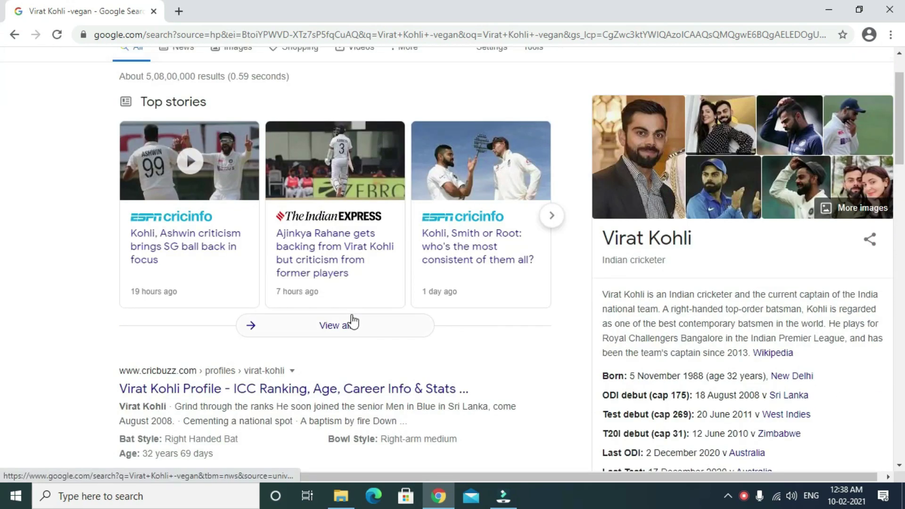
pyautogui.scroll(2, 254, 97)
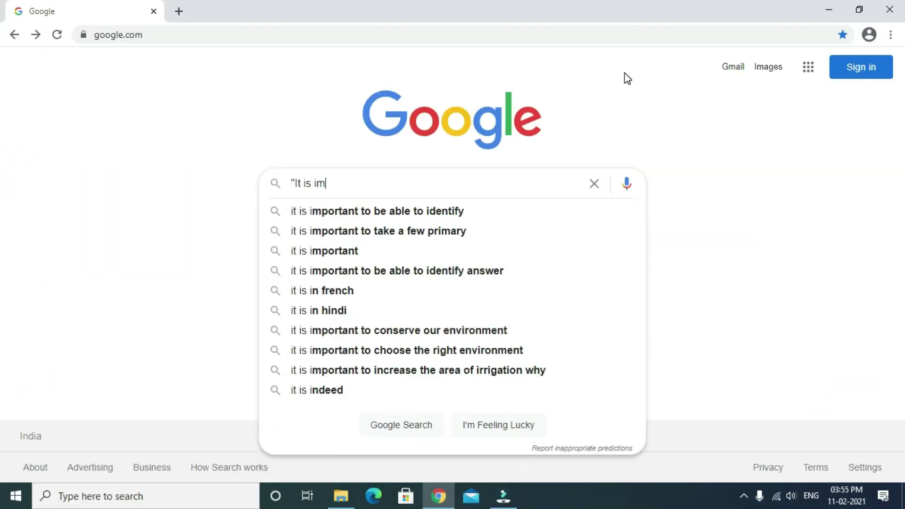
# Search the quoted Mandela phrase, then search "digital marketing analyst" job vacancies.
pyautogui.write('possible unt')
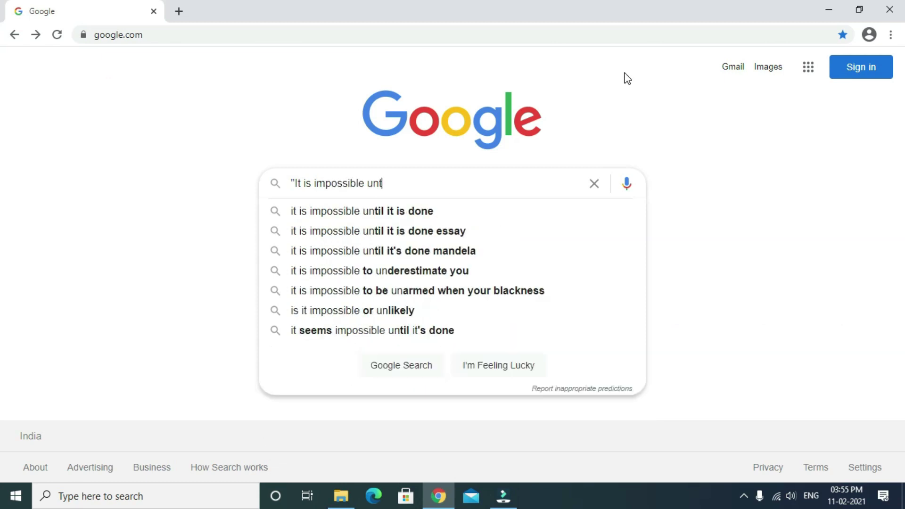
pyautogui.write('il it')
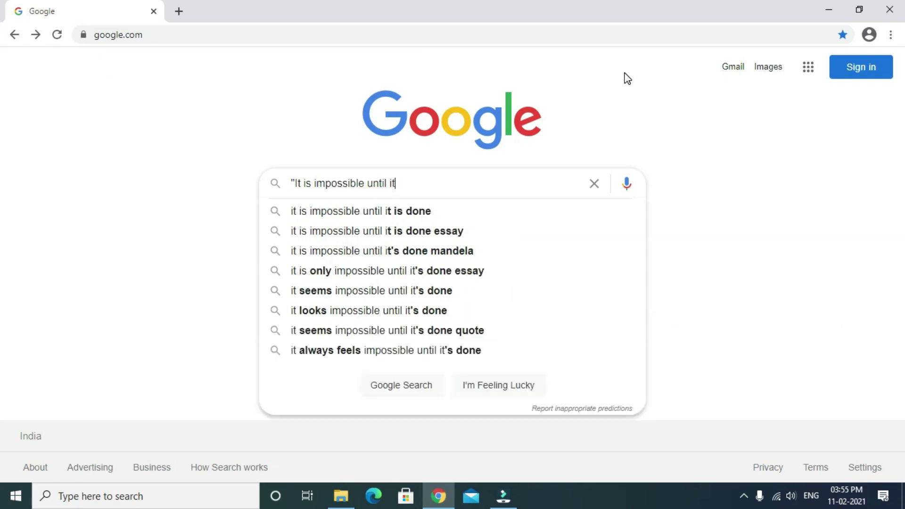
pyautogui.write(' is done')
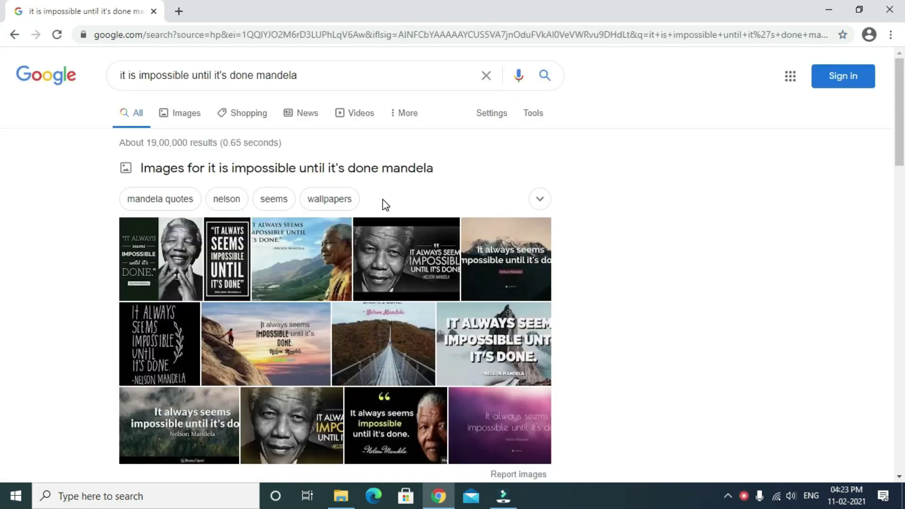
pyautogui.scroll(-8, 603, 233)
pyautogui.scroll(1, 602, 233)
pyautogui.scroll(7, 602, 233)
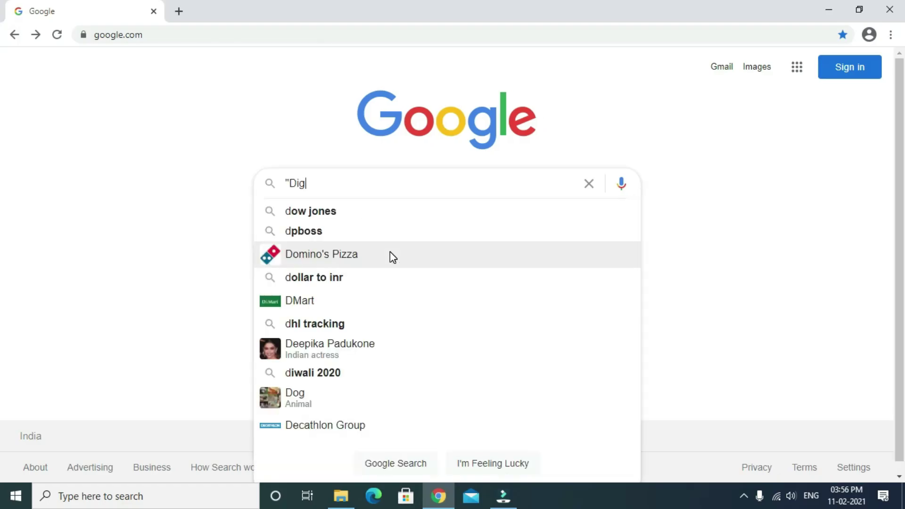
pyautogui.write('tal marketing analys')
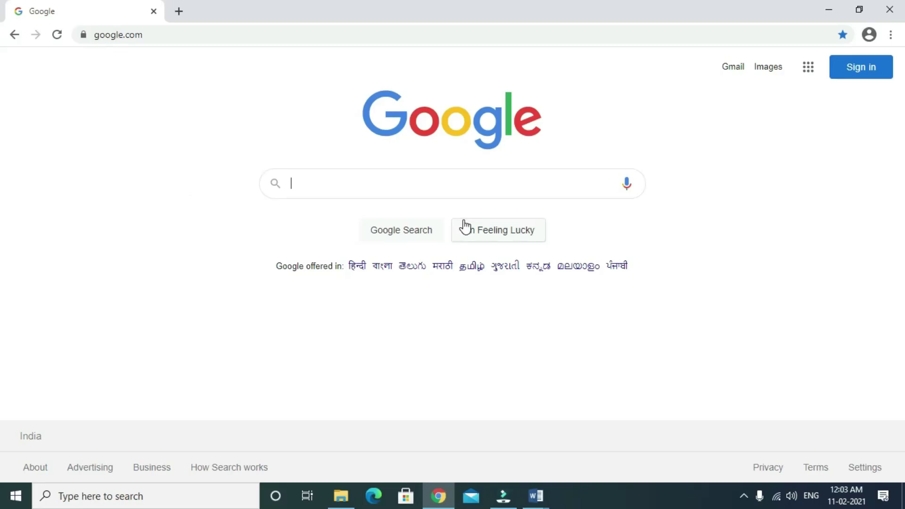
# Search 'Stay hungry stay *' so the wildcard fills in 'Stay Hungry Stay Foolish'.
pyautogui.write('Stay')
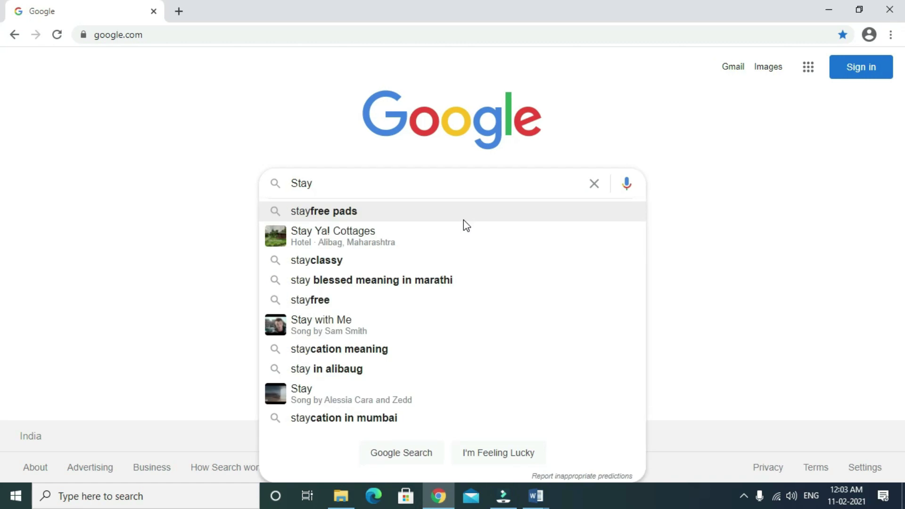
pyautogui.write(' hungry')
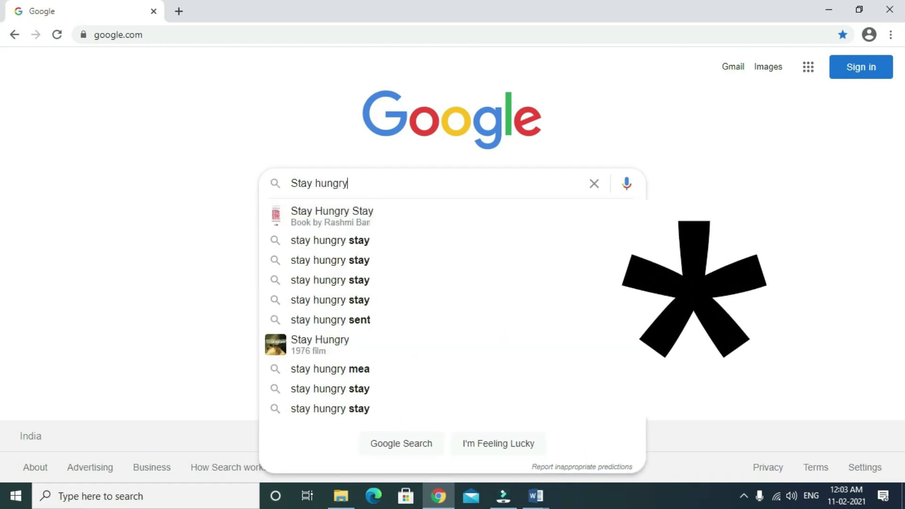
pyautogui.write(' stay *')
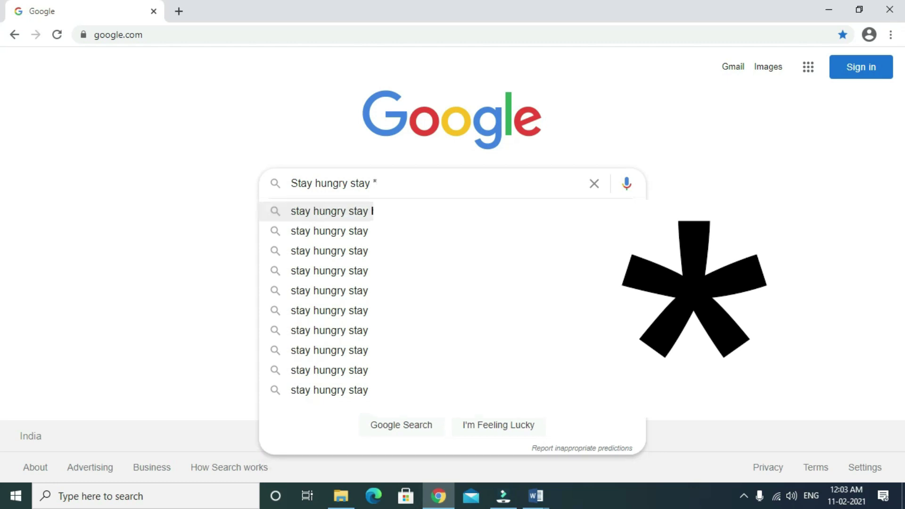
pyautogui.press('Escape')
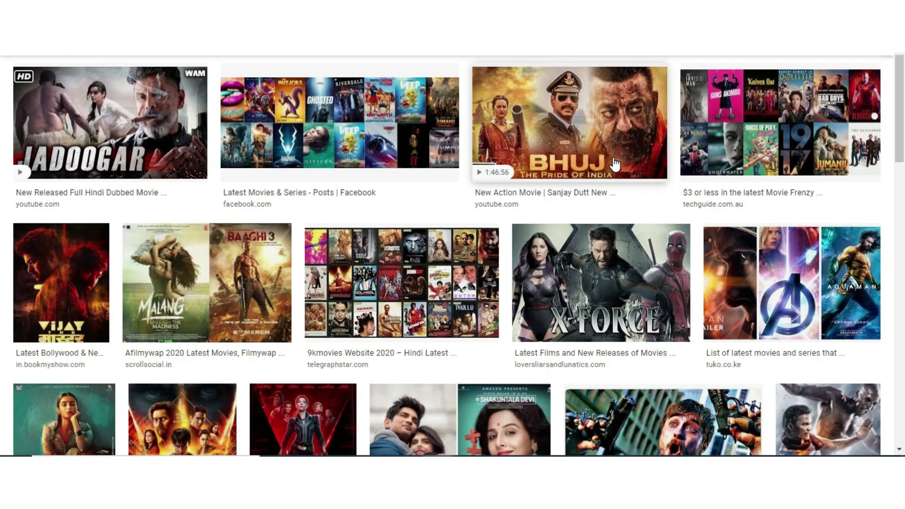
# Search 'kabir singh movie google drive' via the autocomplete suggestion and view results.
pyautogui.scroll(-3, 617, 167)
pyautogui.scroll(-5, 618, 168)
pyautogui.scroll(-5, 619, 171)
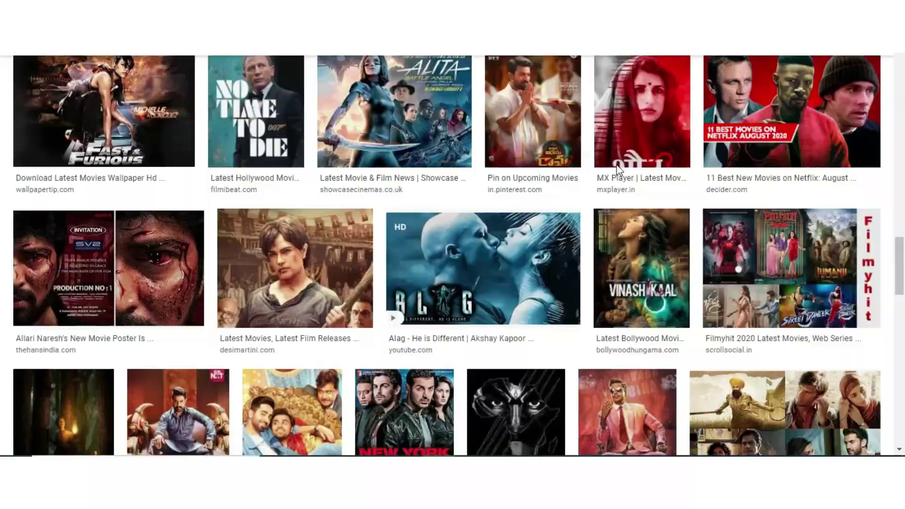
pyautogui.write('Kabir Singh')
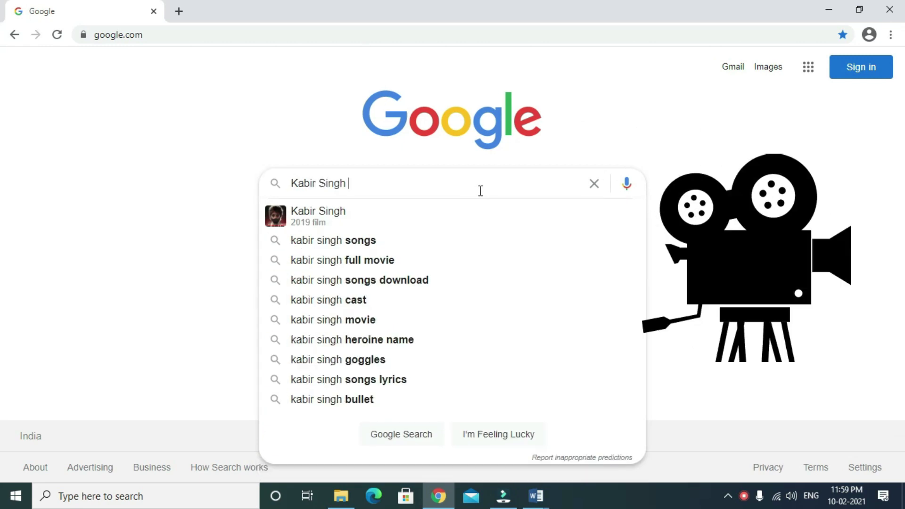
pyautogui.write(' Movie google')
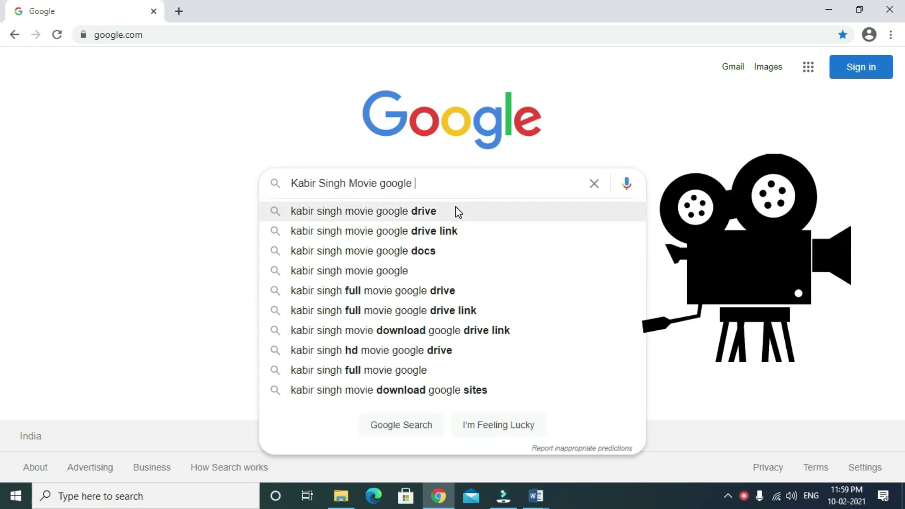
pyautogui.click(455, 211)
pyautogui.scroll(-4, 615, 462)
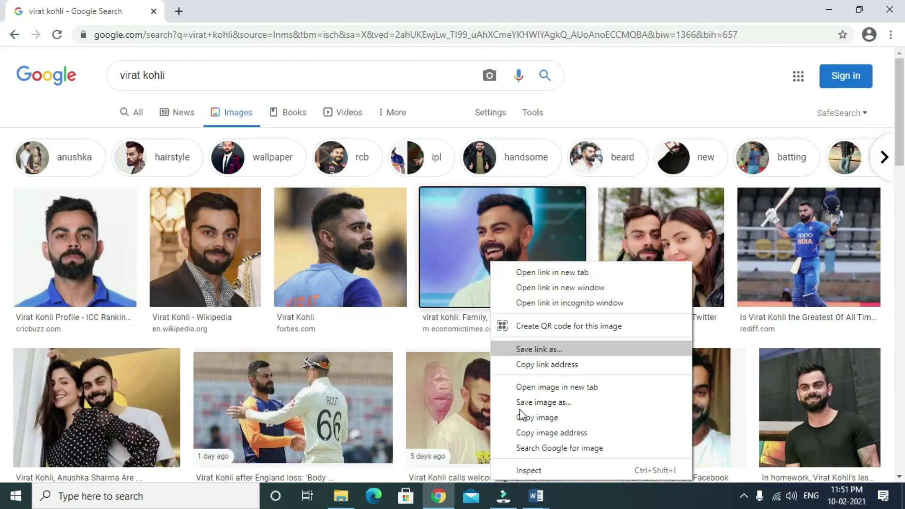
# Run 'Search Google for image' on a Virat Kohli photo and browse matching copies.
pyautogui.click(534, 448)
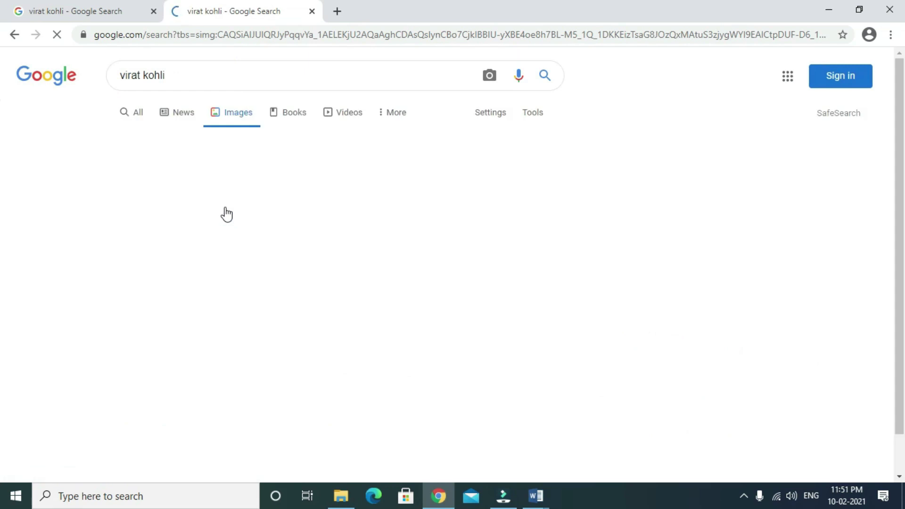
pyautogui.scroll(-1, 279, 245)
pyautogui.scroll(-2, 278, 245)
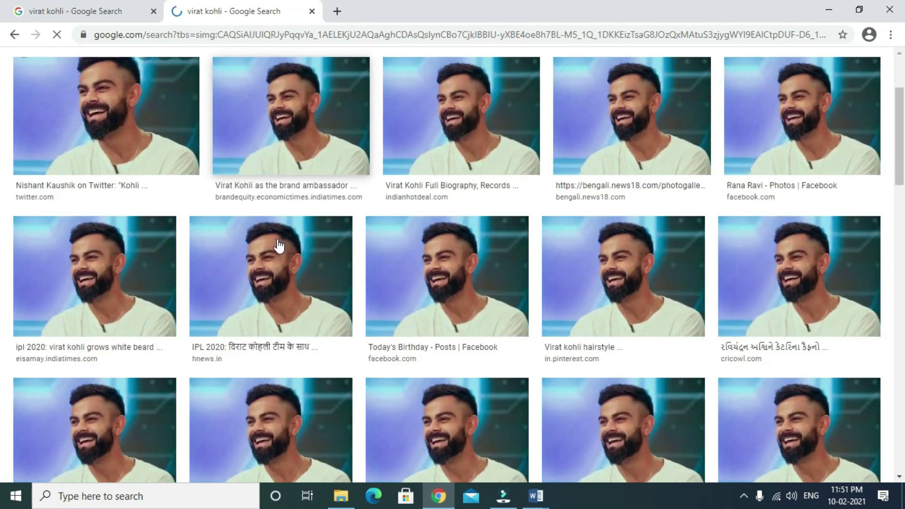
pyautogui.scroll(-2, 702, 377)
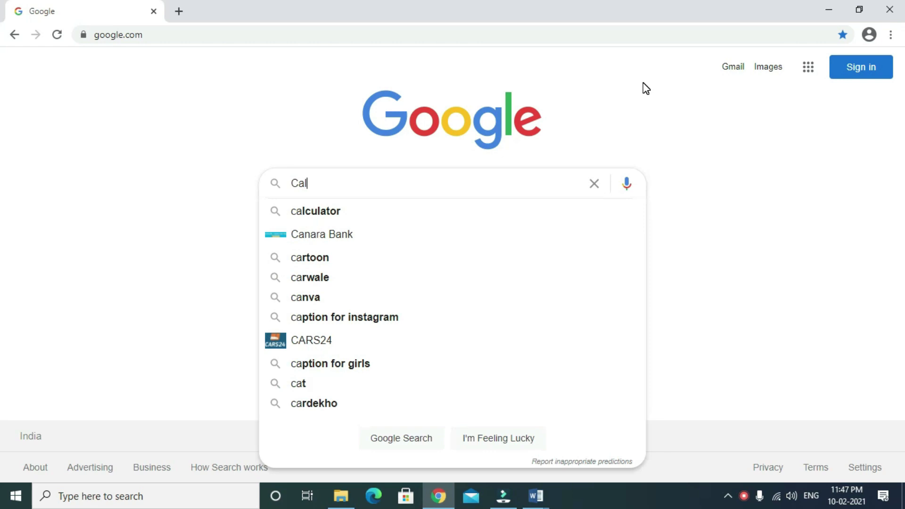
# Choose the 'calculator' suggestion to show Google's built-in calculator.
pyautogui.click(319, 213)
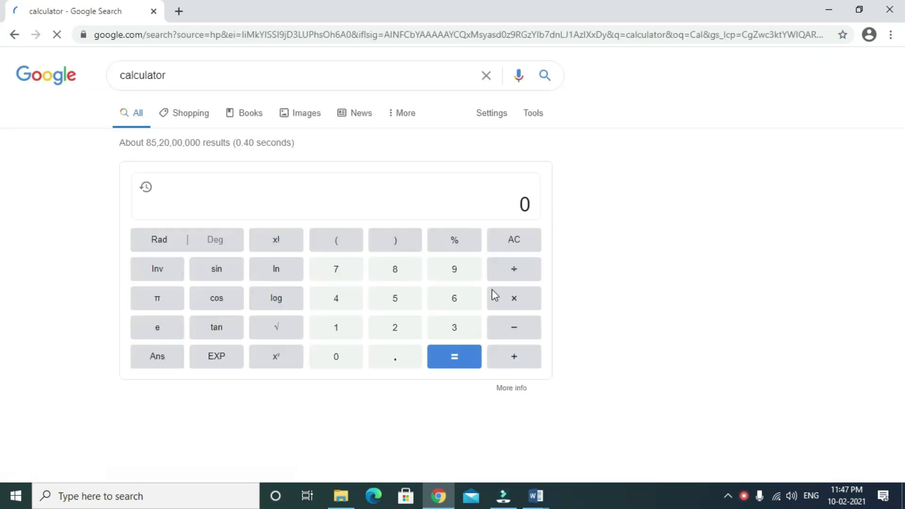